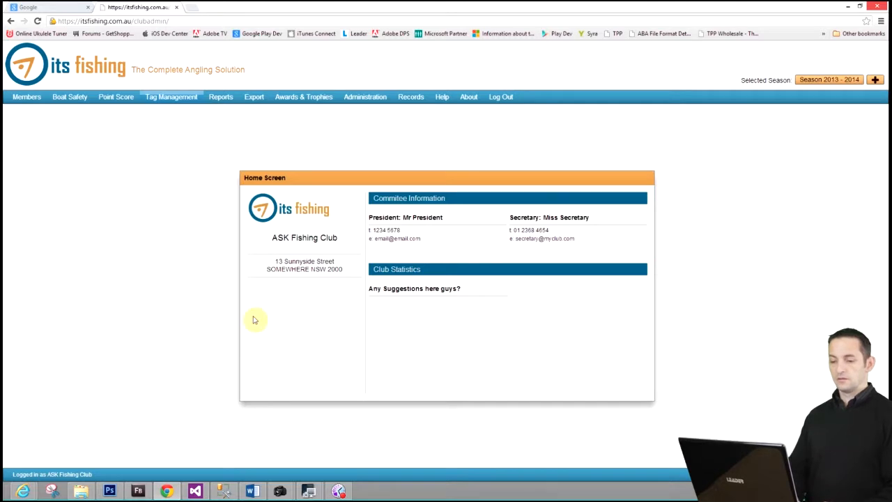
Step: Open the club's members list and start a new member record
click(27, 97)
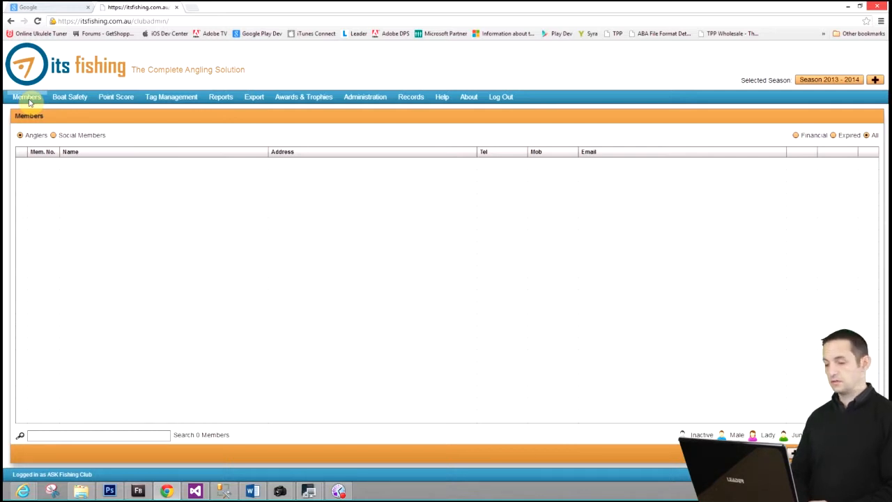
click(27, 97)
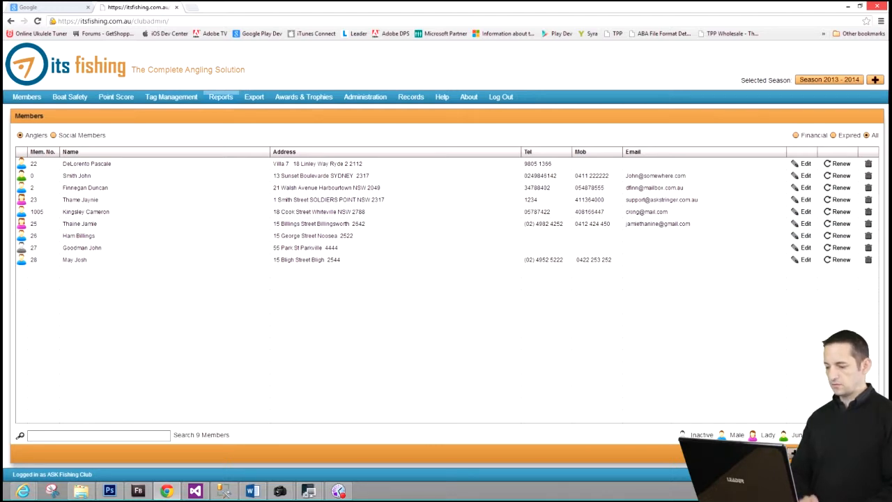
click(808, 453)
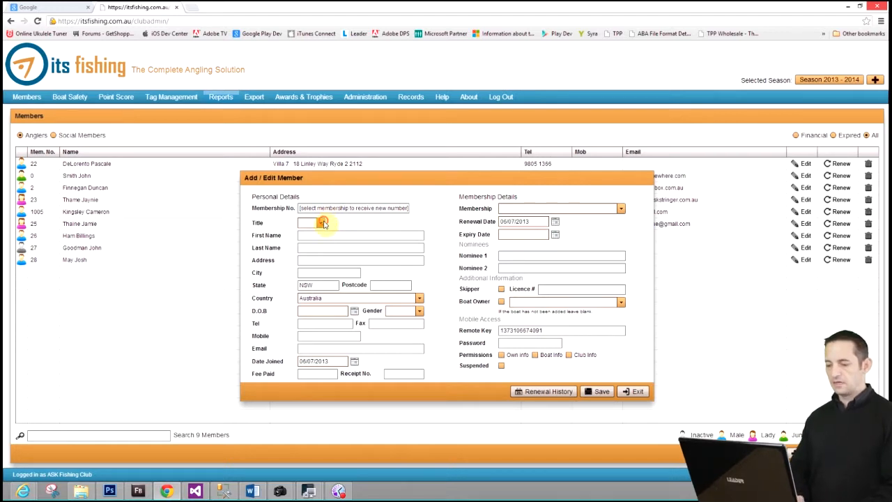
Step: Set the new member's title to Mr and enter the member's first and last name
click(321, 222)
click(314, 233)
click(314, 236)
text(John)
key(Tab)
text(Smith)
key(Tab)
Step: Enter the member's street address, city and postcode, keeping the default state and country
key(Tab)
text(Sydney)
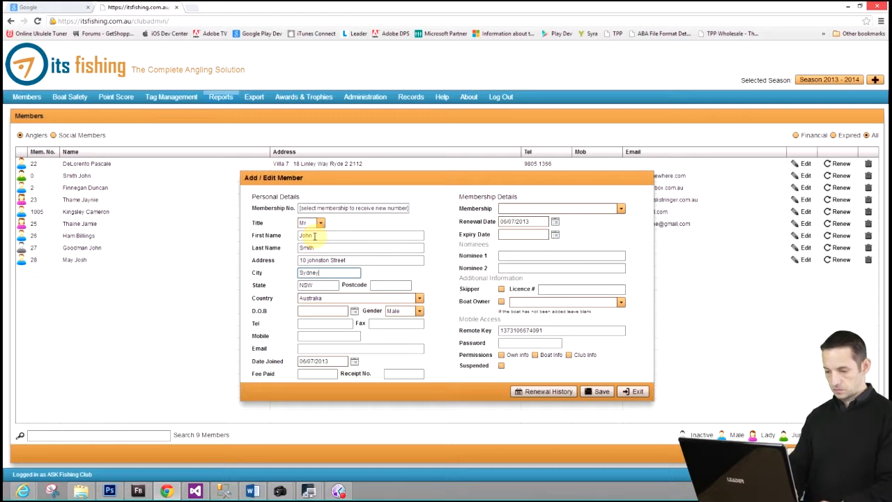
key(Tab)
key(Tab)
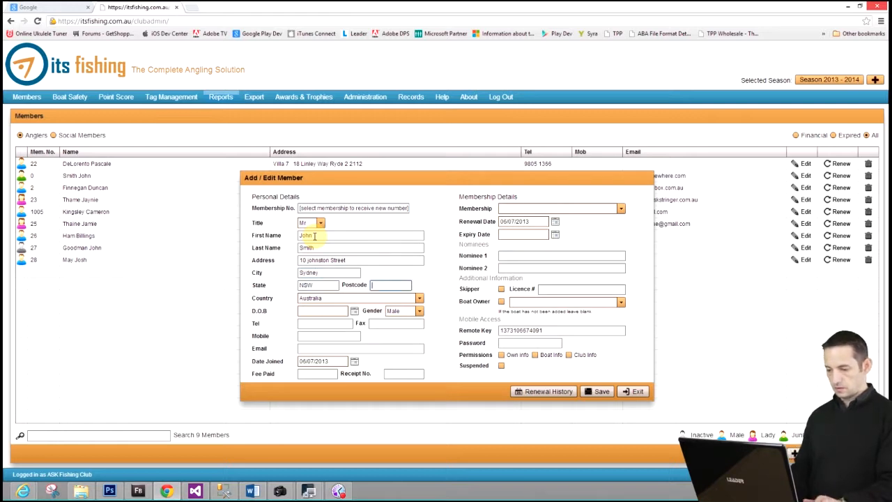
text(2000)
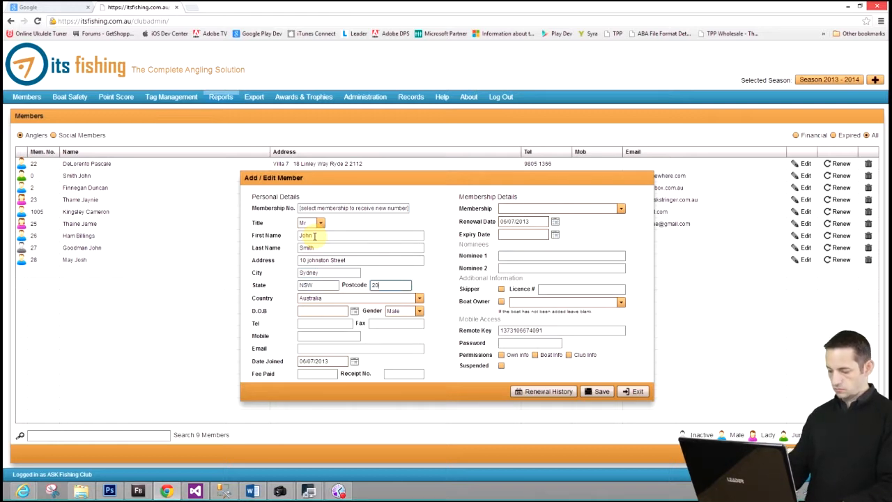
key(Tab)
key(Tab)
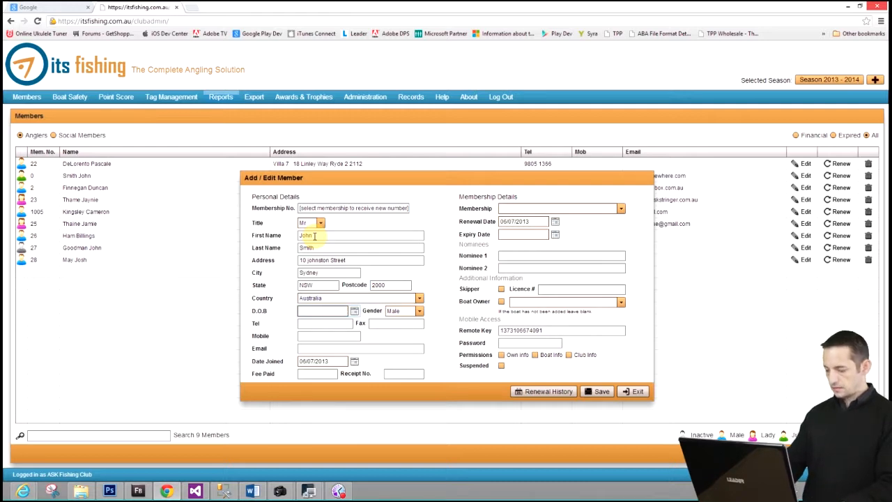
Step: Enter the member's date of birth, keeping the gender as Male
text(11/)
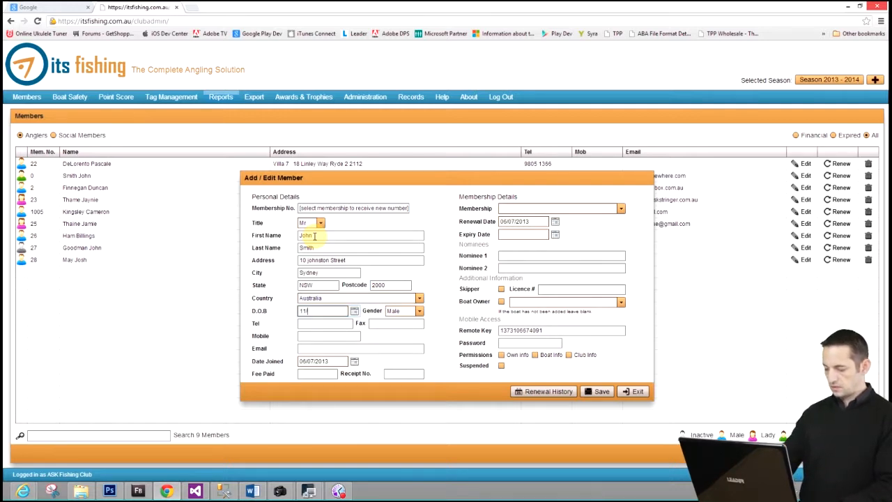
text(12/1972)
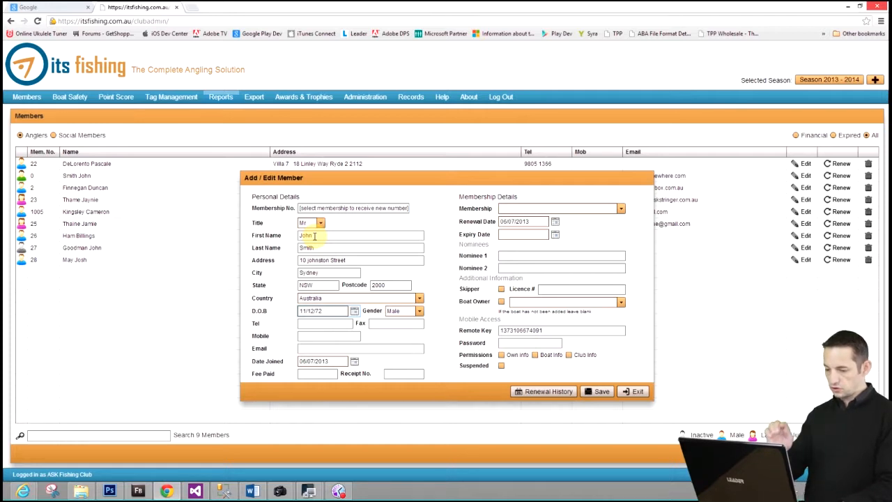
key(Tab)
key(Tab)
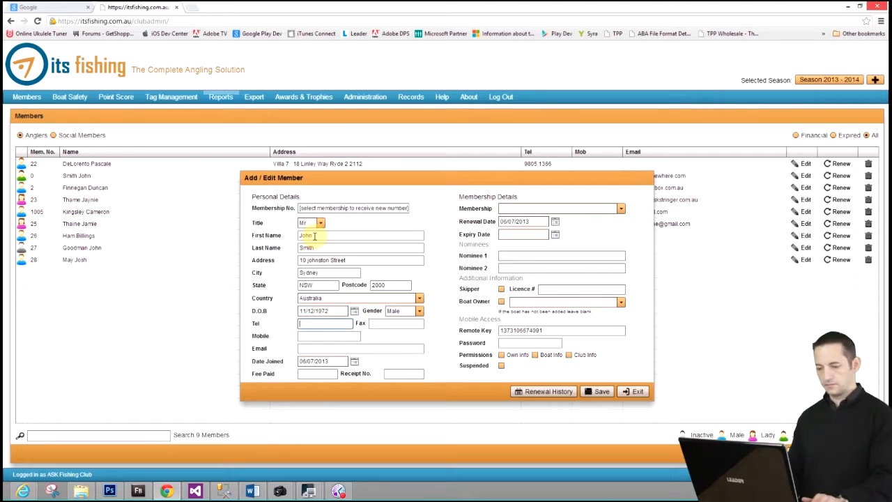
Step: Enter the member's telephone and mobile numbers, leaving the fax number blank
text(02 123456)
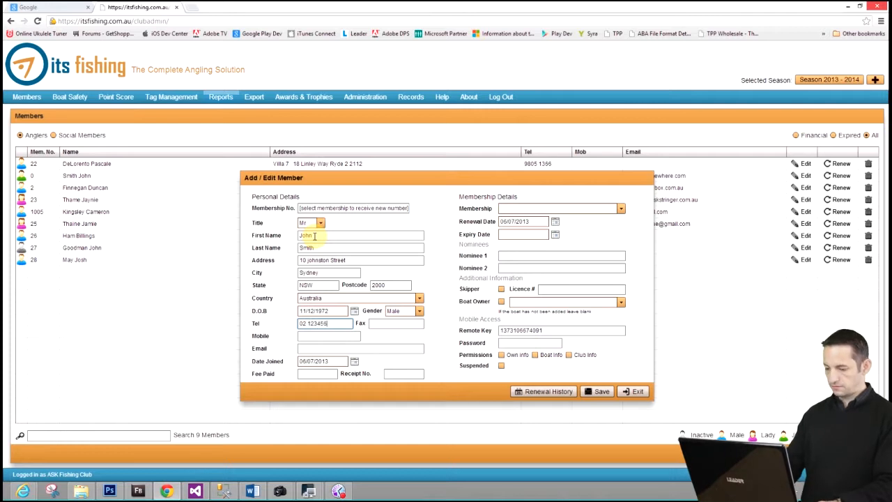
key(Tab)
key(Tab)
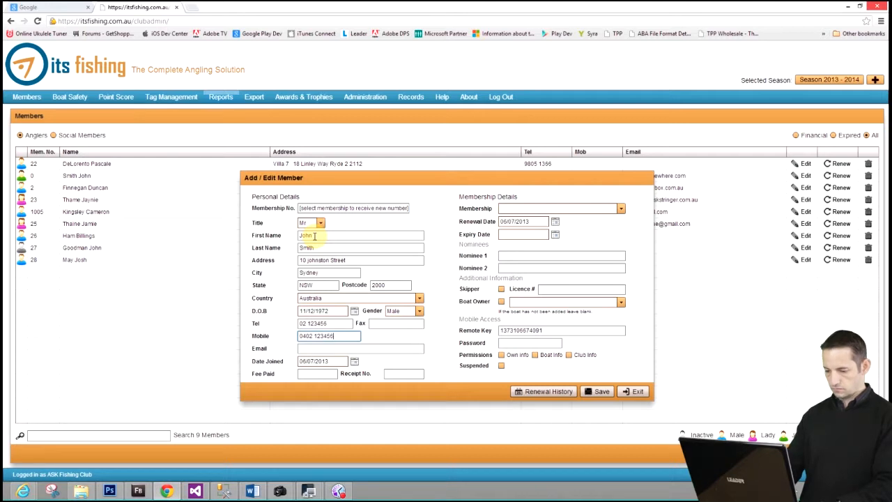
key(Tab)
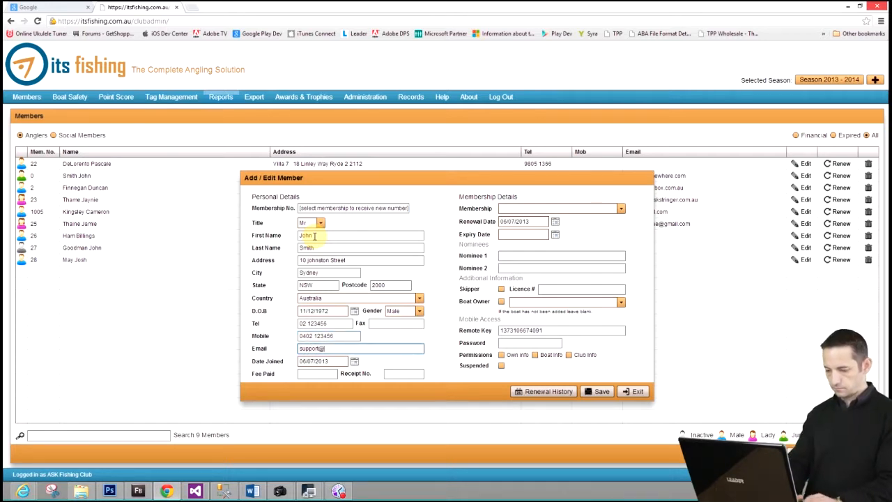
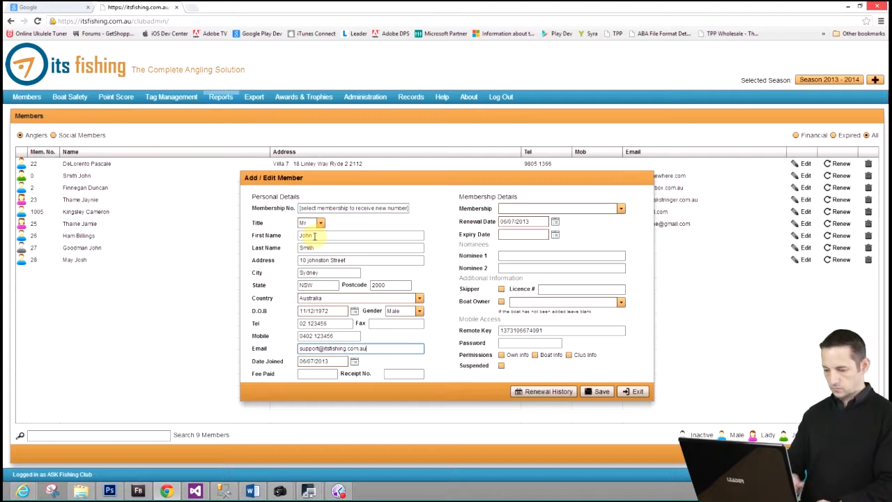
Step: Keep the default joining date, set the fee paid to 10.00 and enter the receipt number
key(Tab)
key(Tab)
text(10.00)
key(Tab)
text(123456)
key(Tab)
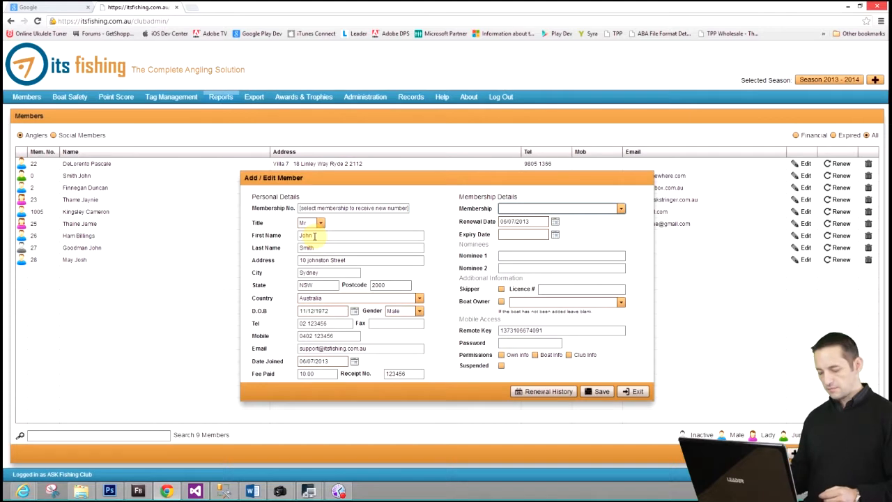
Step: Assign the Male Angler - Year membership, keeping the filled-in renewal and expiry dates
click(620, 209)
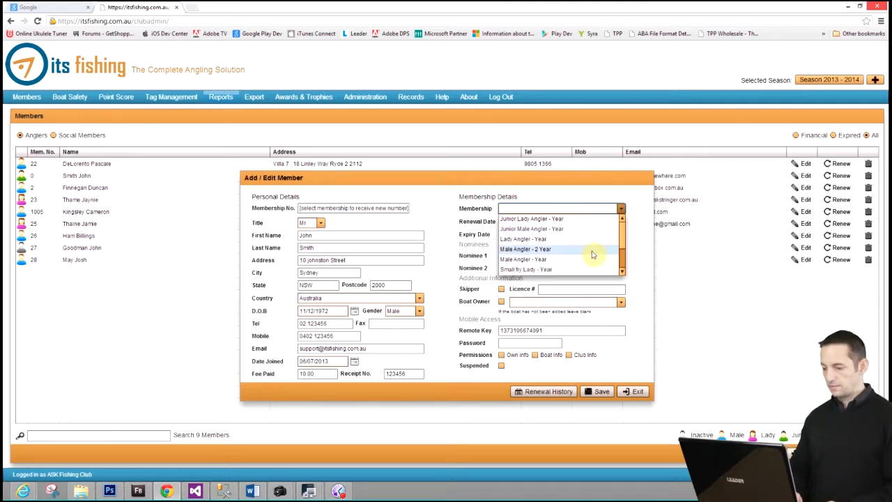
click(554, 260)
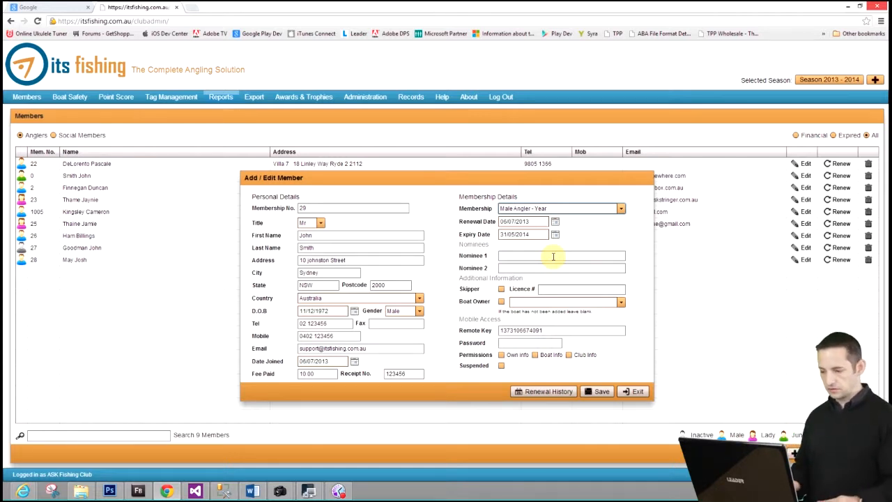
key(Tab)
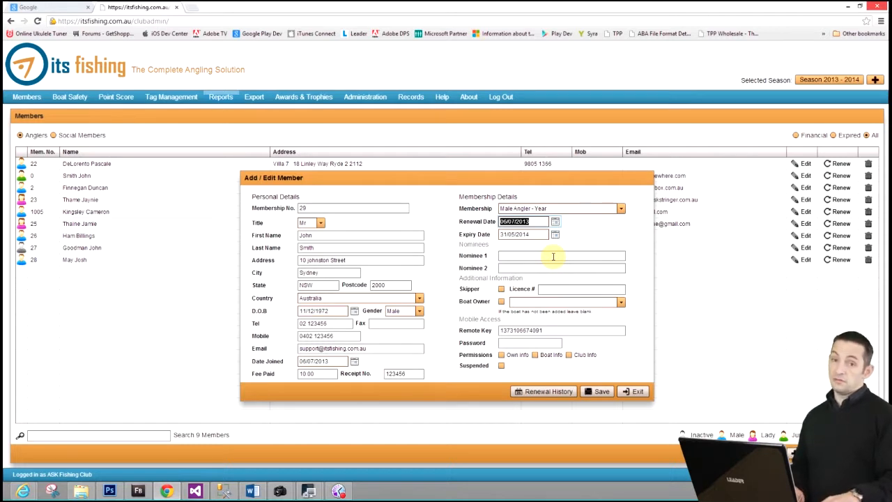
key(Tab)
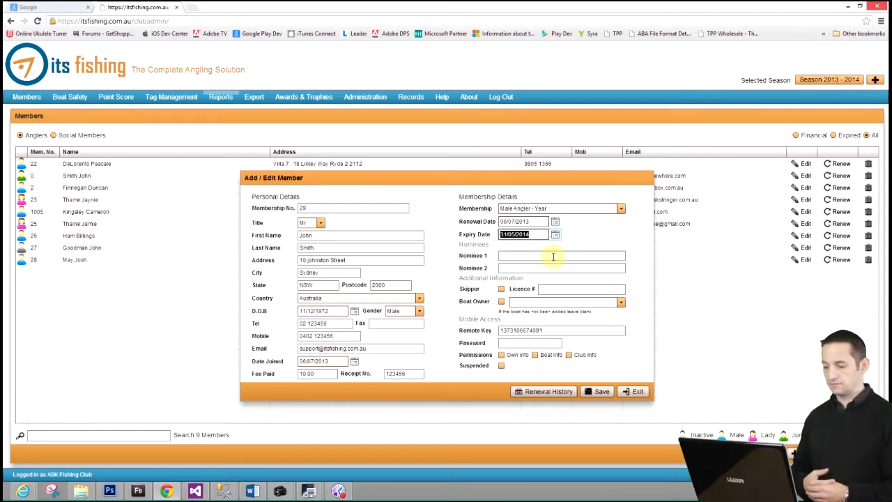
Step: Enter the first nominee's full name for the membership
click(553, 256)
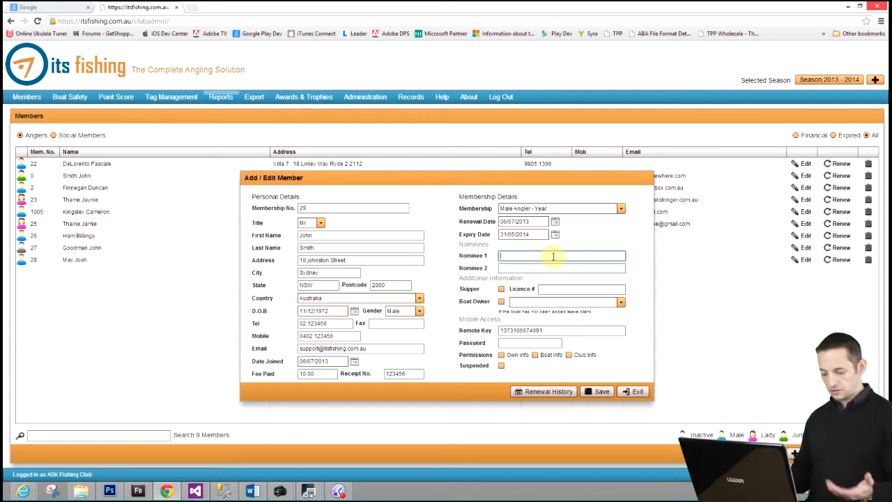
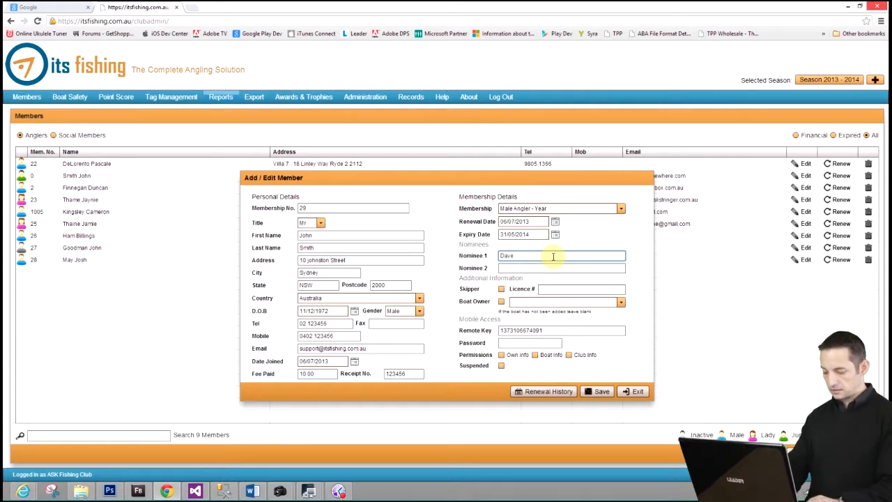
key(Tab)
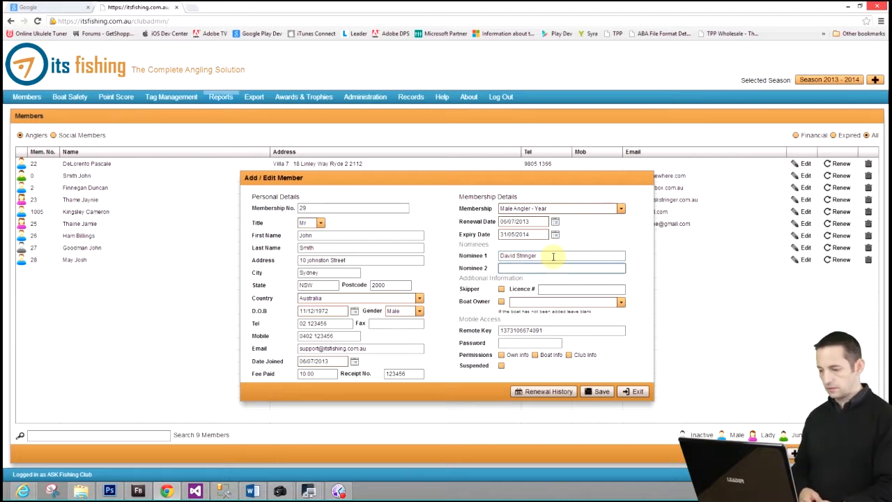
Step: Leave the second nominee, skipper, boat owner and mobile access details as they are, and save the new member
key(Tab)
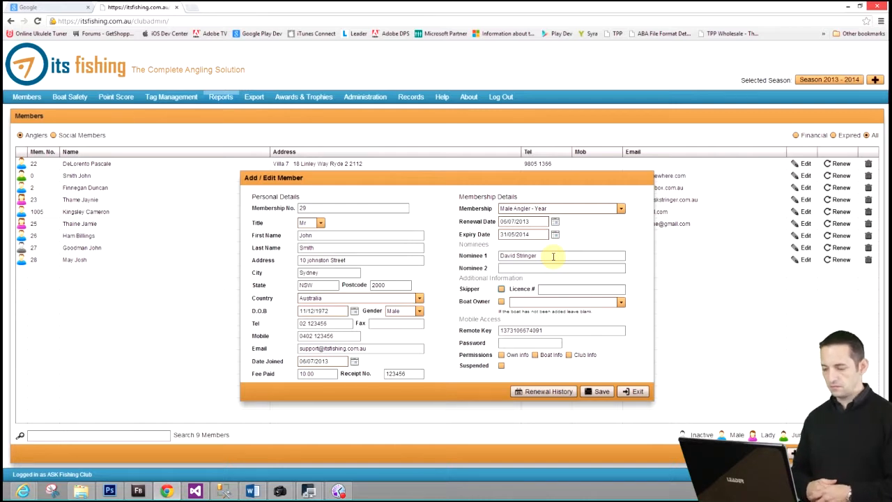
key(Tab)
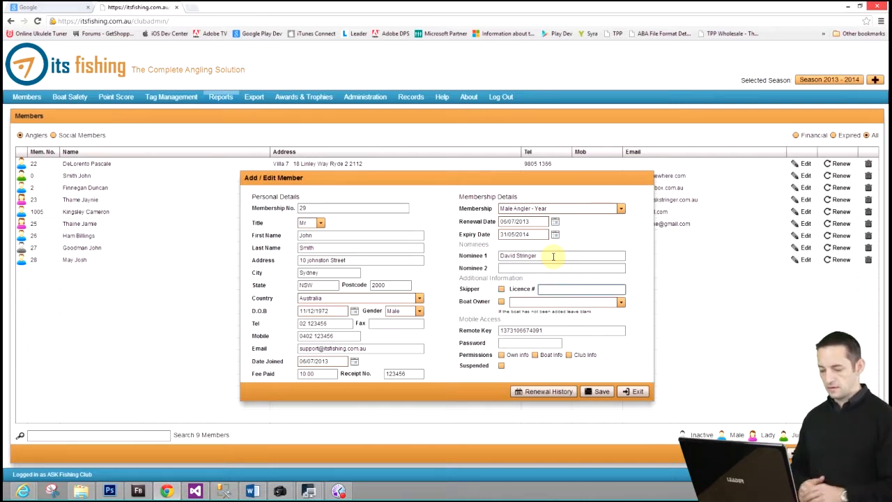
key(Tab)
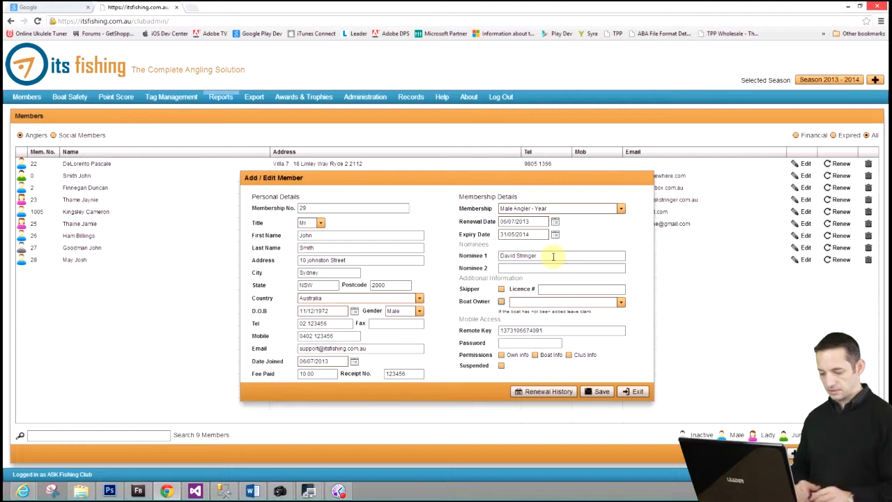
key(Tab)
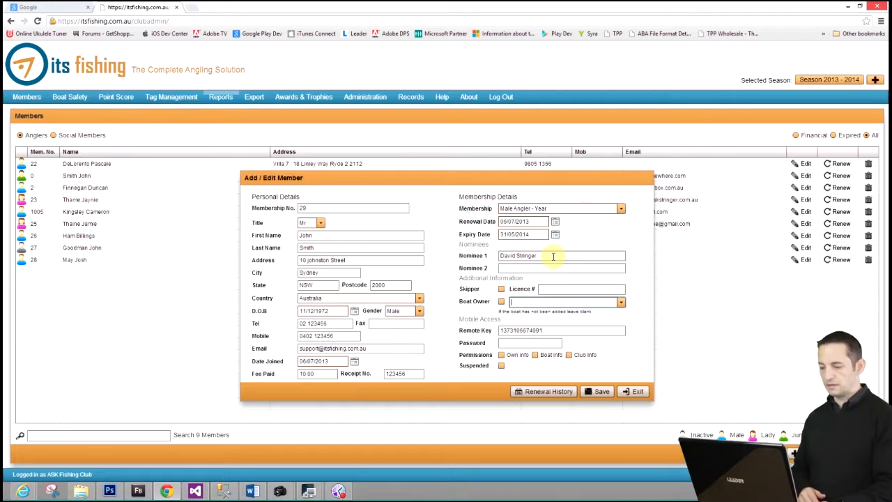
key(Tab)
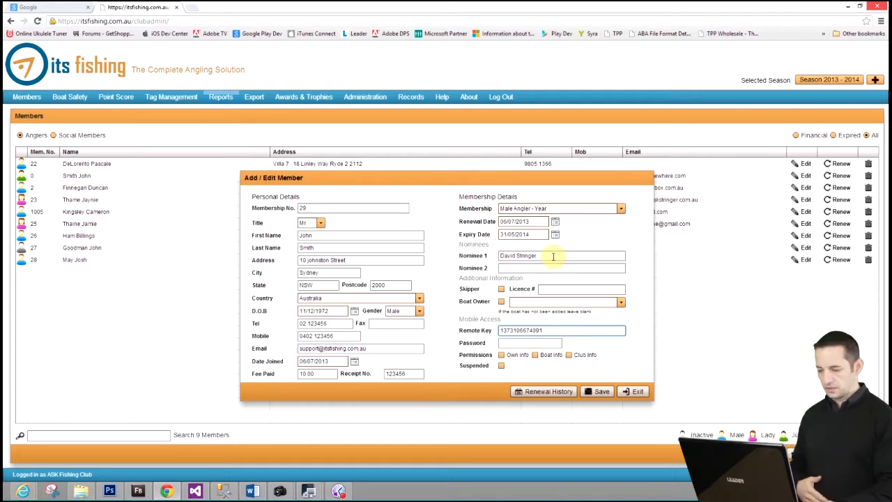
key(Tab)
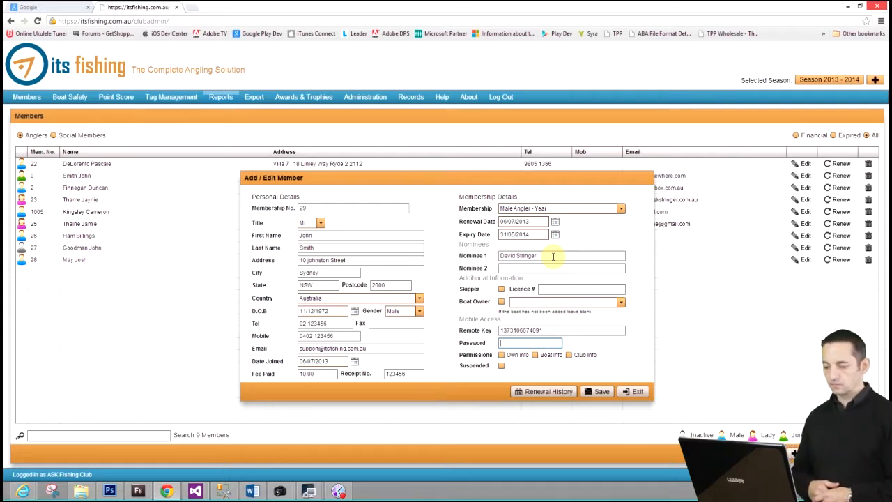
key(Tab)
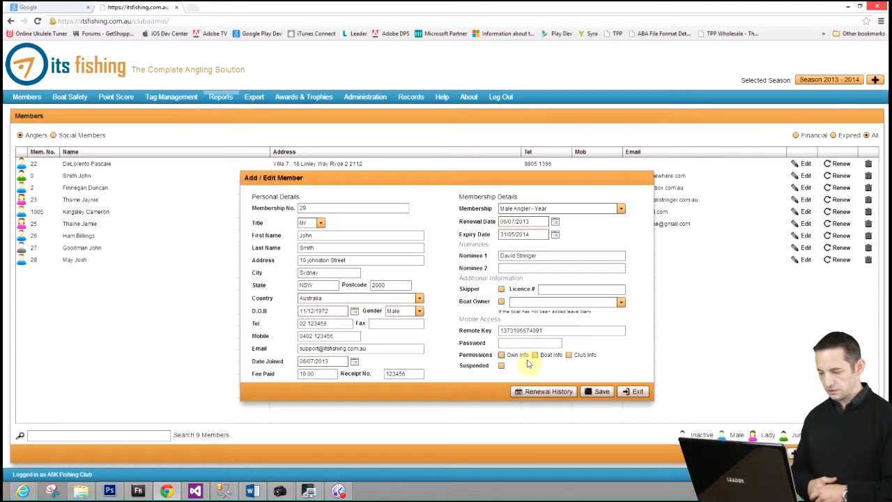
click(599, 391)
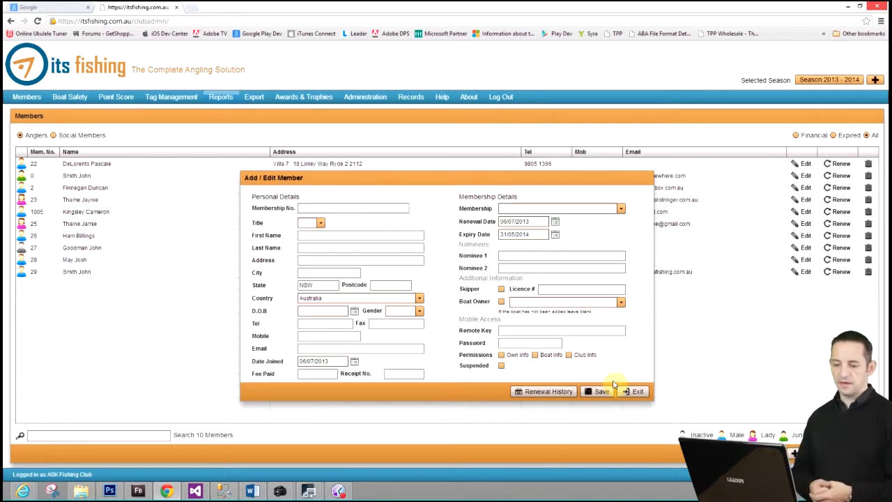
Step: Close the member form and the members list to return to the home screen
click(634, 391)
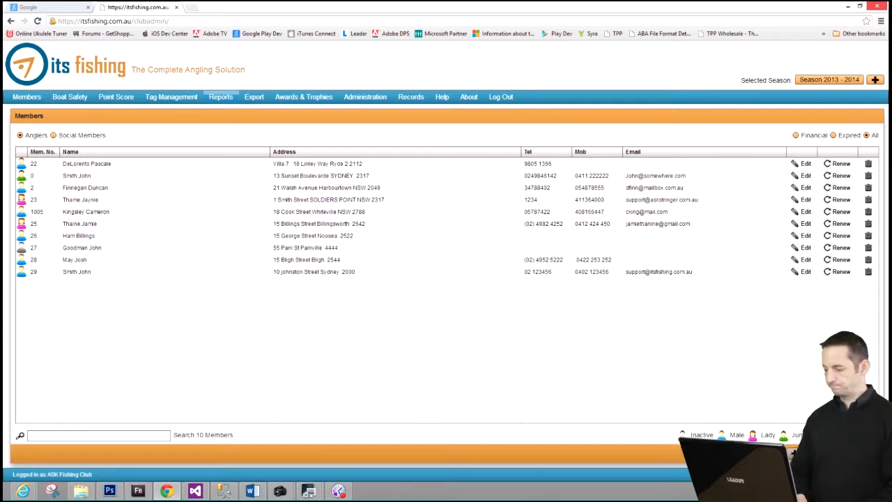
click(858, 454)
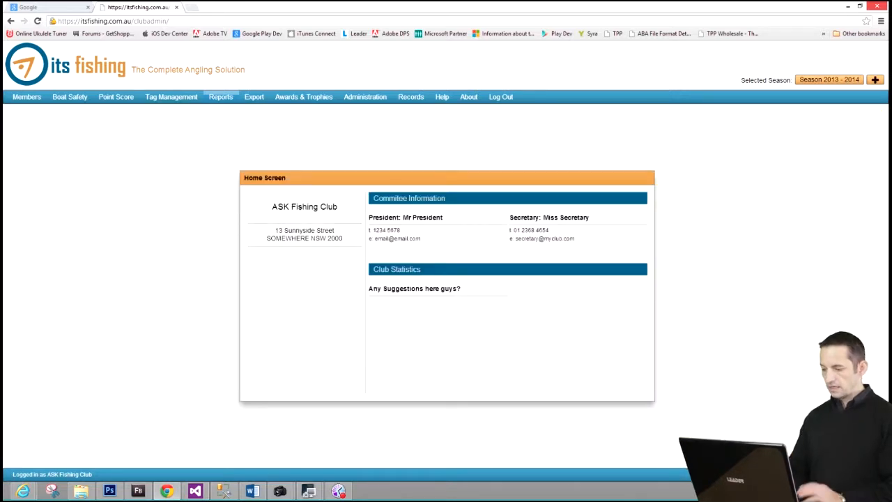